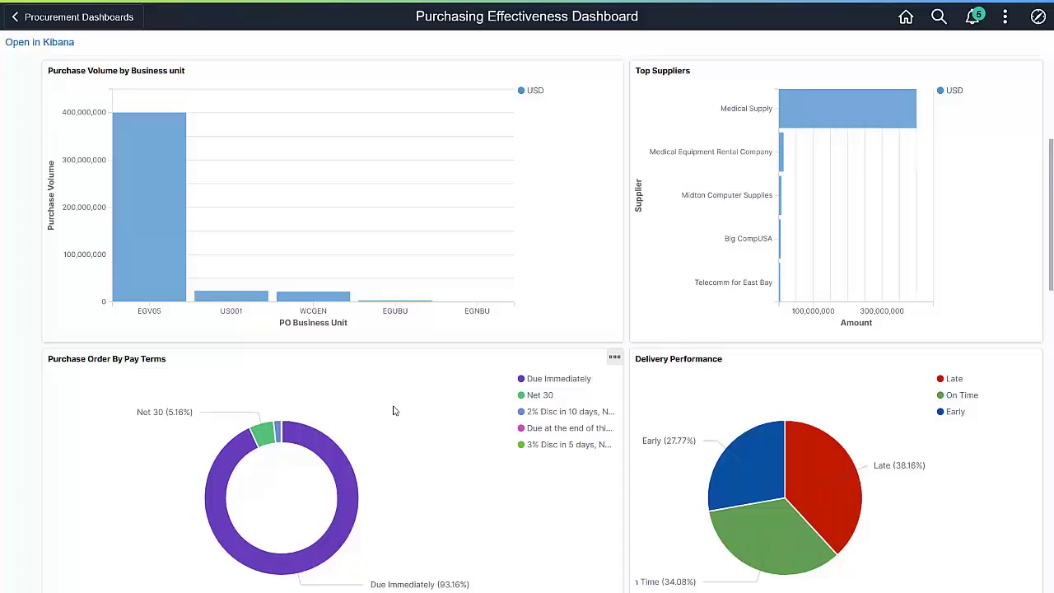
Step: Filter the Purchasing Effectiveness charts to the Due Immediately slice of the Pay Terms donut
click(313, 439)
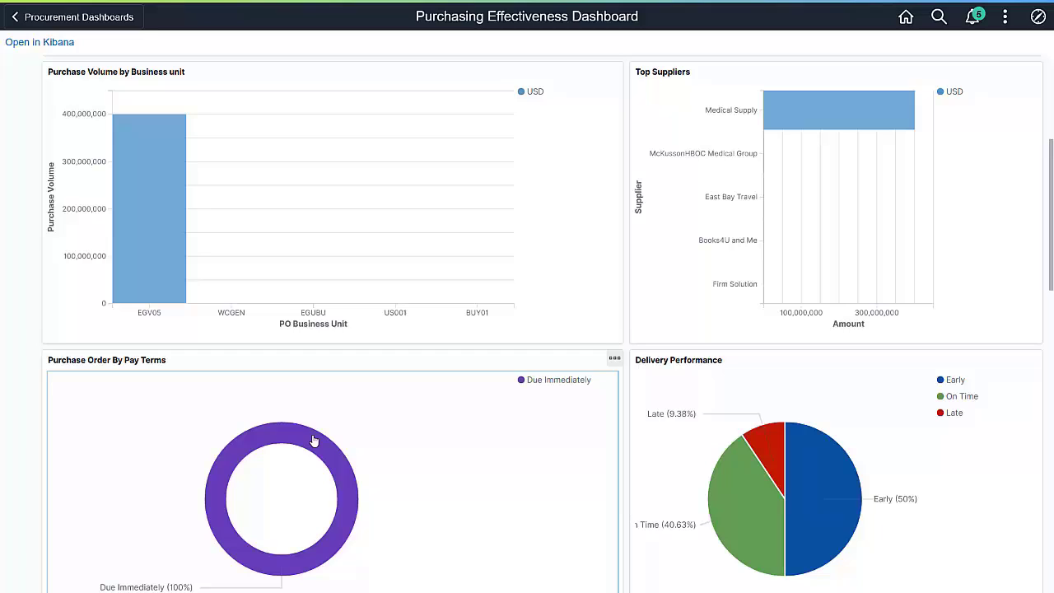
Step: Add a Late deliveries filter from the Delivery Performance pie and scroll through the filtered panels
click(760, 438)
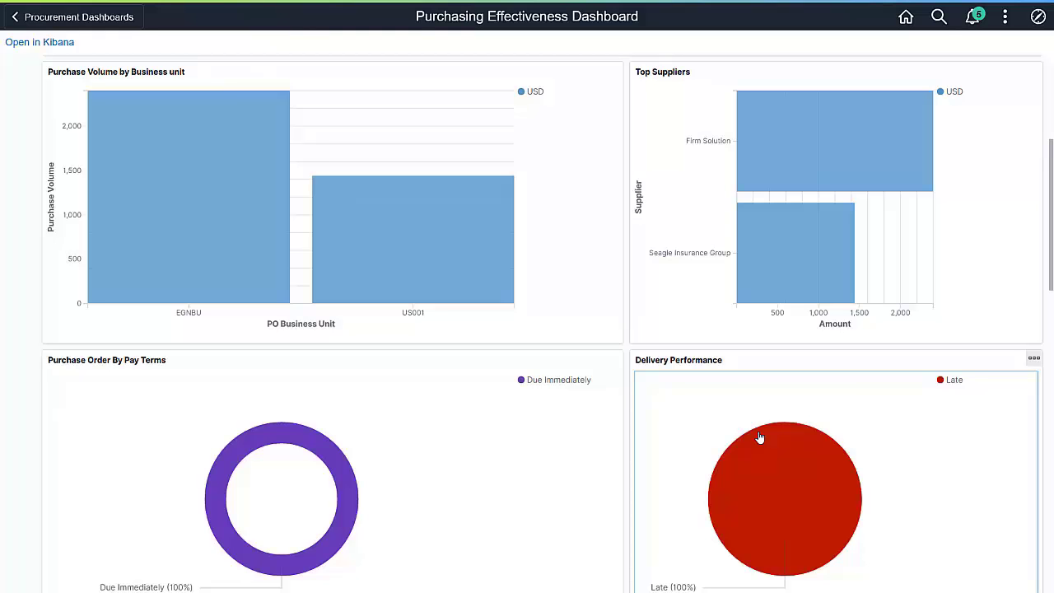
scroll(816, 378, down, 6)
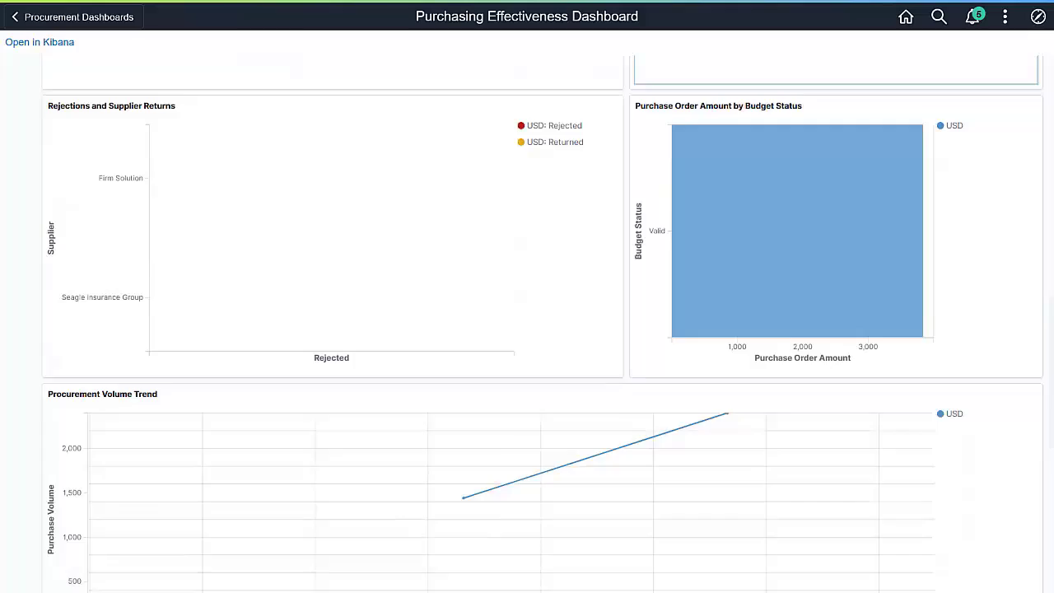
scroll(527, 329, down, 5)
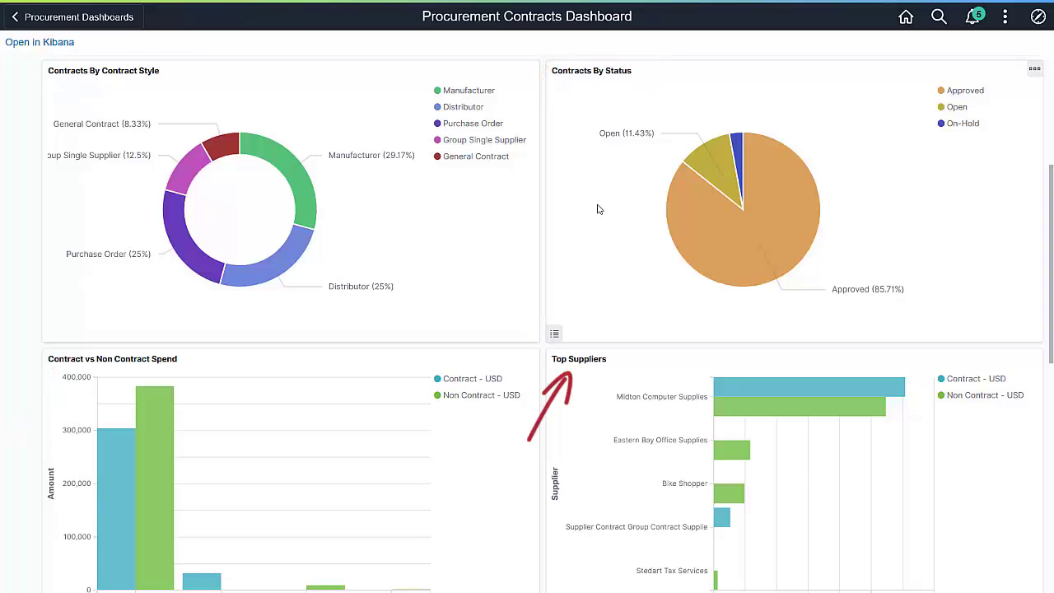
Step: Scroll down to the Contracts Expiry by Month chart and the contract details table
scroll(598, 209, down, 3)
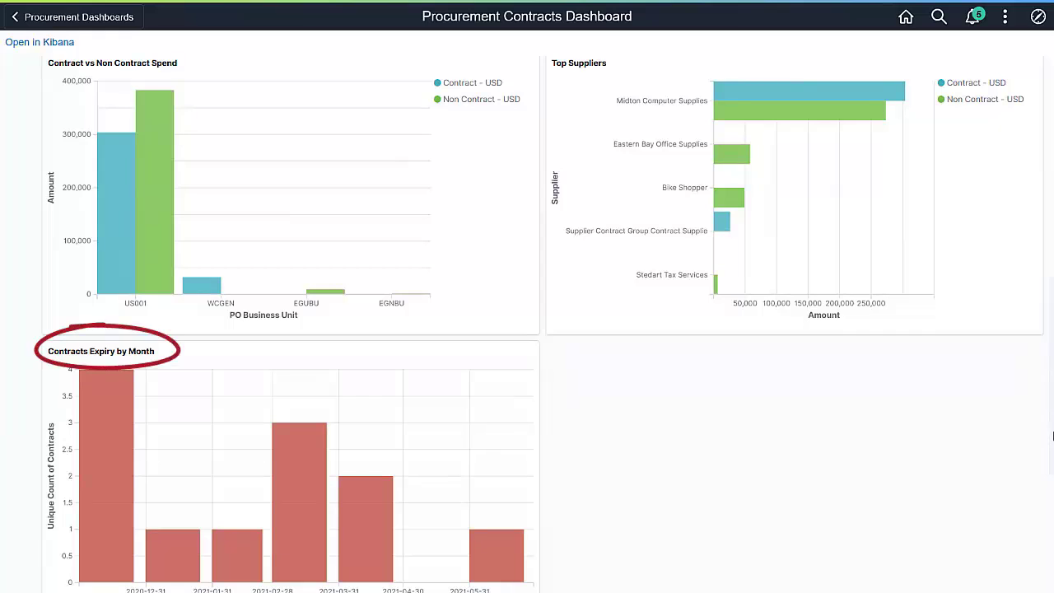
drag(1053, 436, 1052, 521)
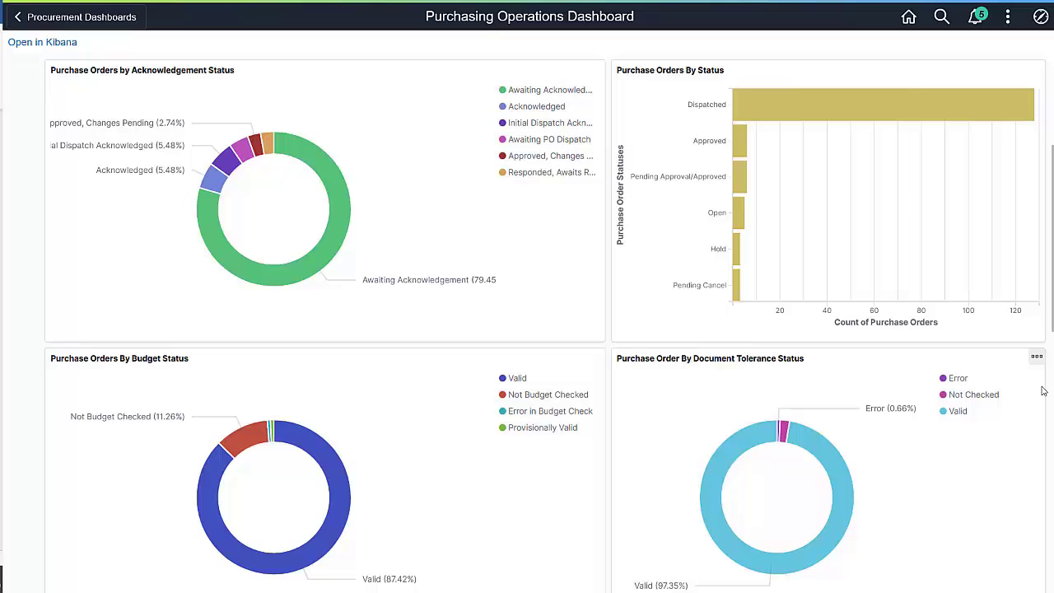
Step: Scroll down to Pending and PastDue Deliveries and the Purchase Order Receive Details table
scroll(1043, 391, down, 1)
scroll(1043, 390, down, 4)
scroll(1042, 390, down, 3)
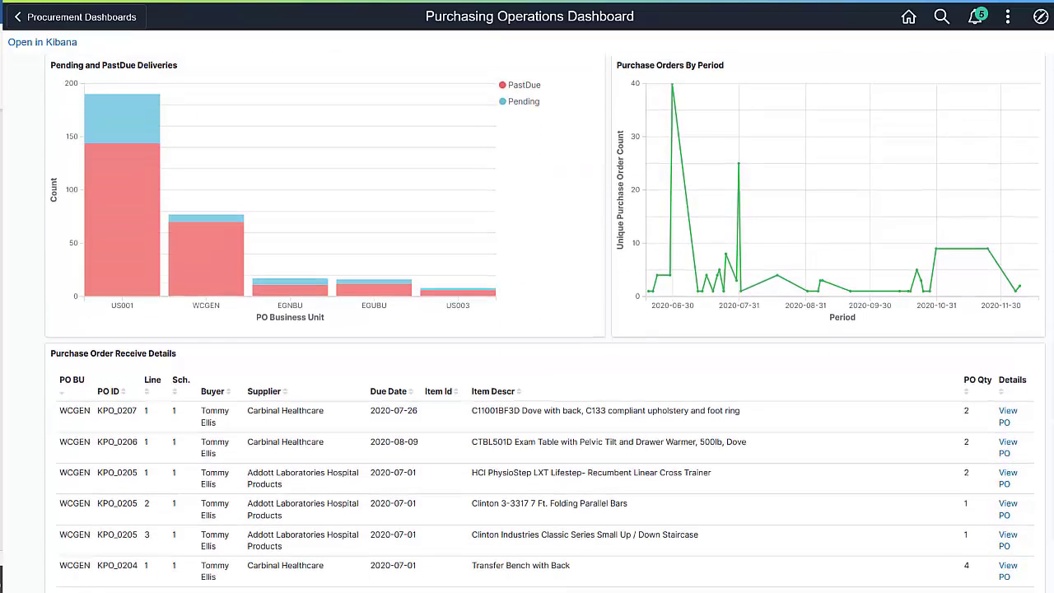